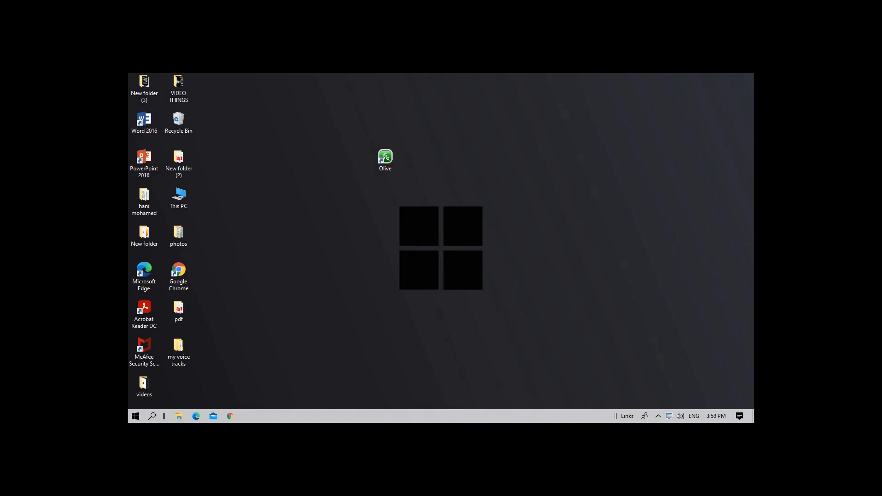
Launch Olive, dismiss the welcome message and maximize the editor window.
double_click(384, 160)
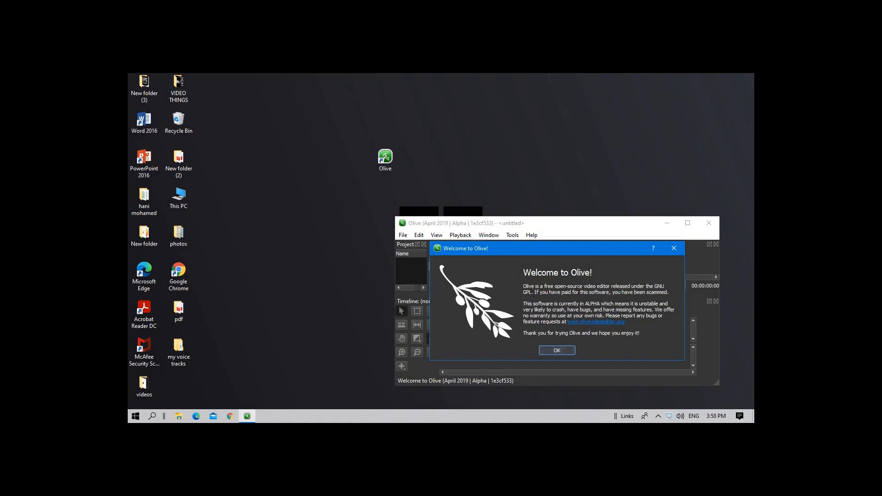
key("Return")
left_click(687, 223)
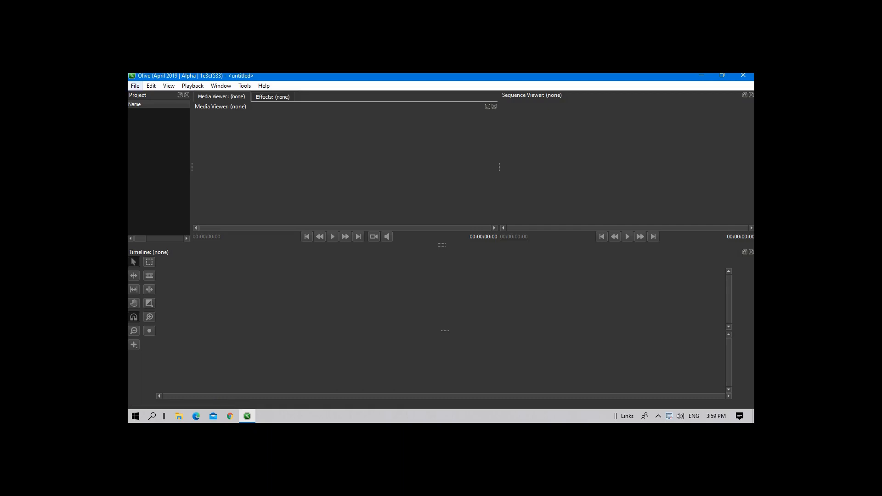
Import video.mkv from the VIDEO THINGS folder and place it at the start of the timeline in a new sequence.
left_click(135, 86)
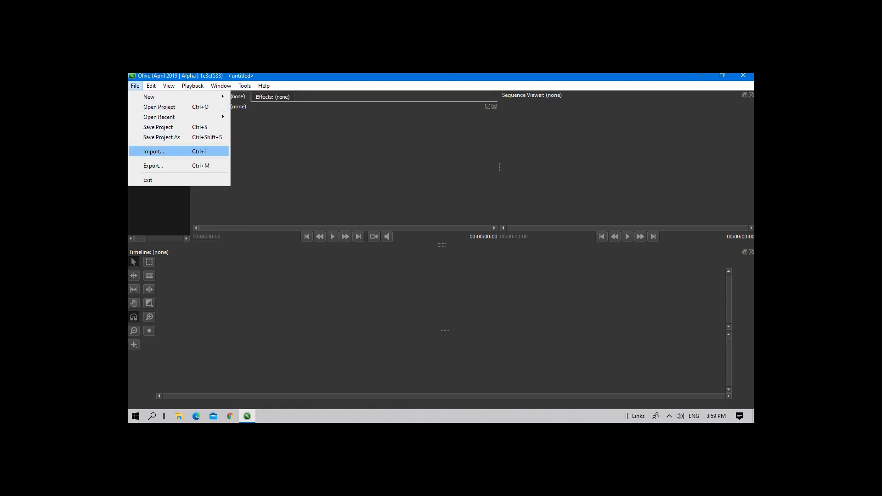
left_click(154, 151)
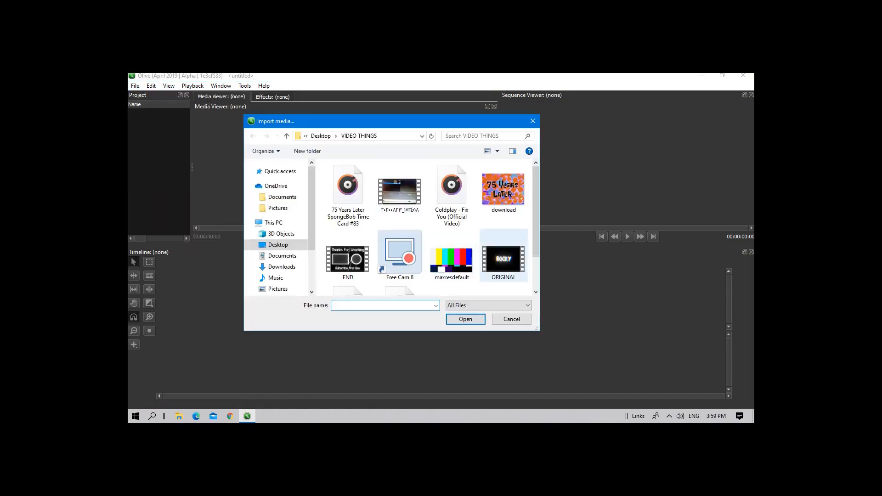
scroll(504, 255, "down", 1)
double_click(452, 257)
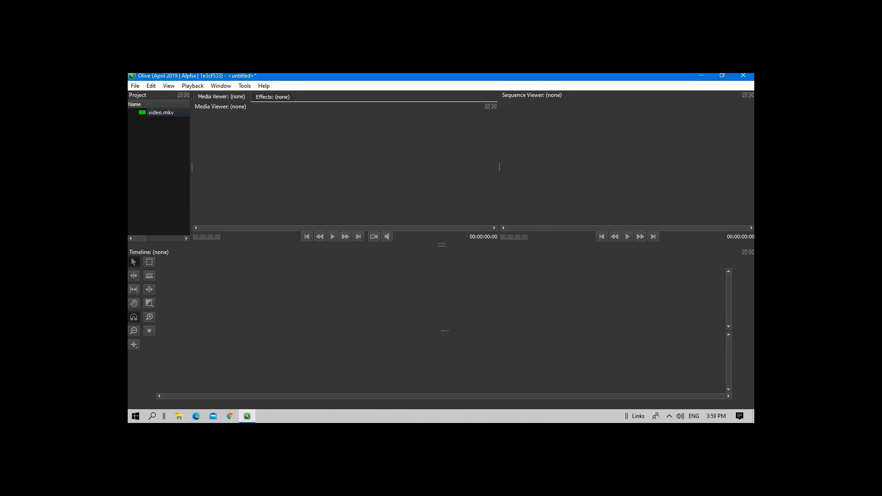
left_click(161, 112)
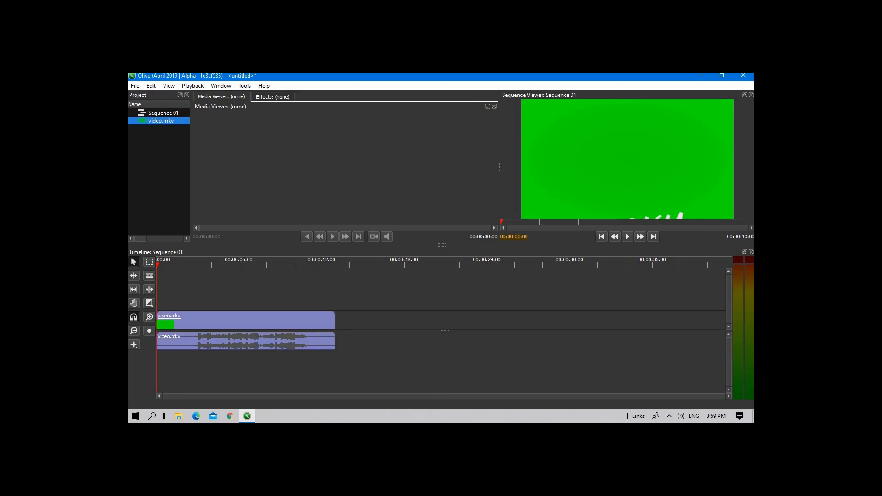
Shrink the Olive window and reposition it so the desktop folders are accessible beside it.
left_click(135, 86)
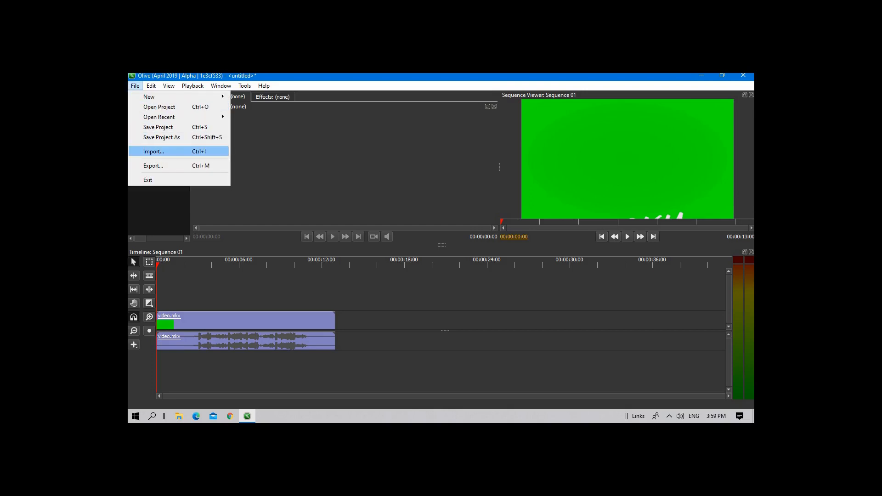
key("Escape")
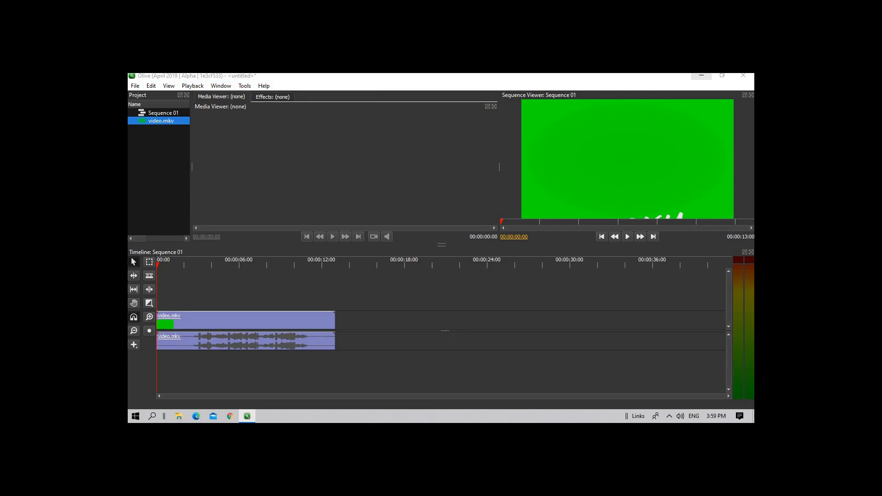
left_click(701, 75)
left_click(247, 416)
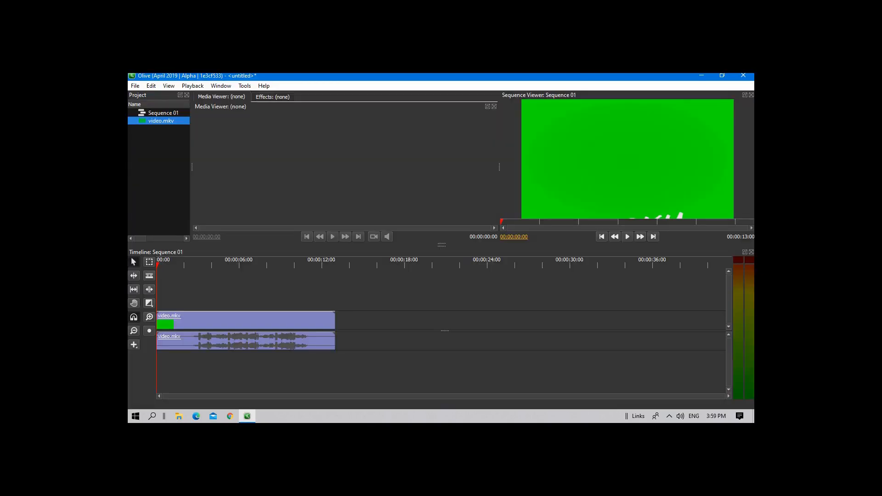
left_click(722, 75)
left_click_drag(592, 223, 598, 158)
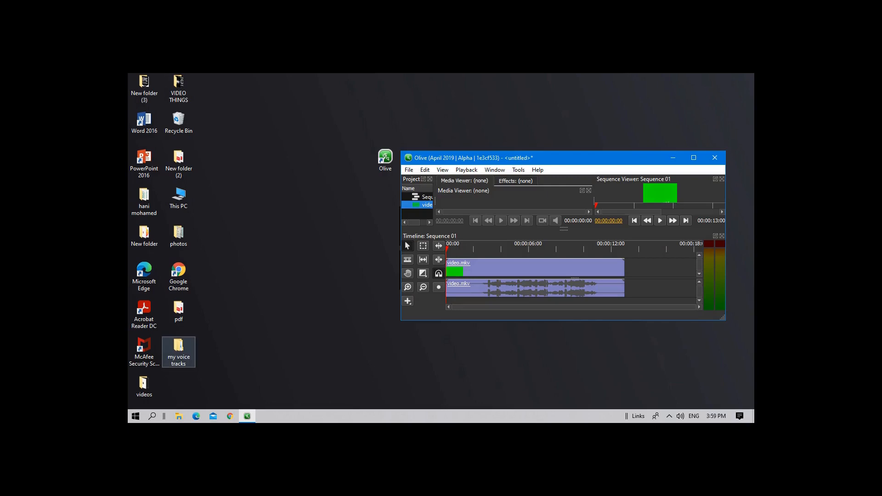
Open the desktop folder my voice tracks beside the editor and go to the Data folder inside folder 1.
double_click(179, 349)
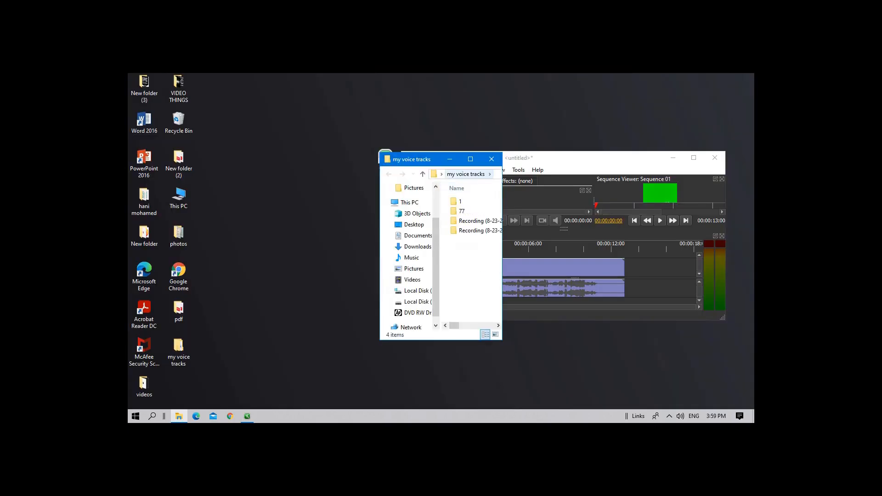
left_click_drag(413, 159, 272, 127)
double_click(322, 170)
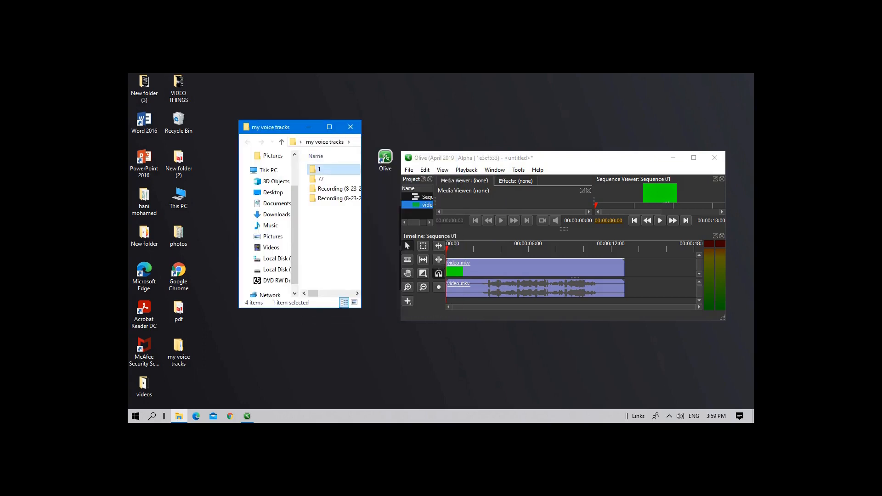
double_click(323, 170)
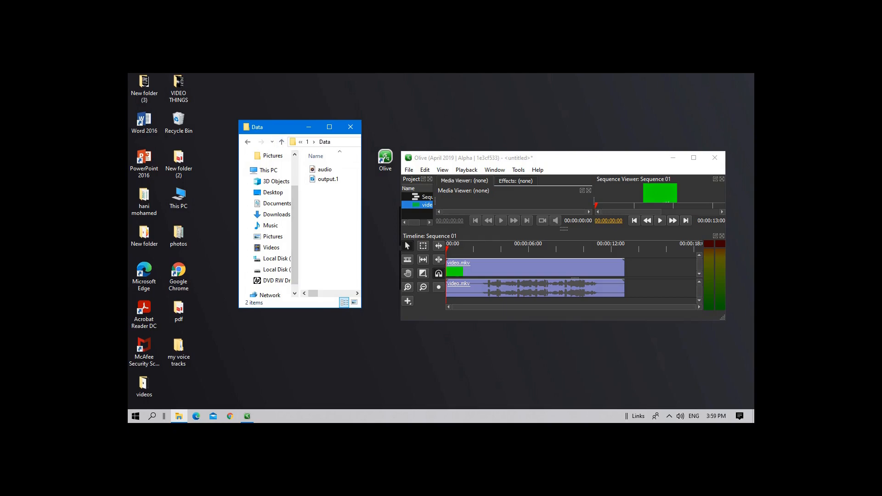
key("alt+Left")
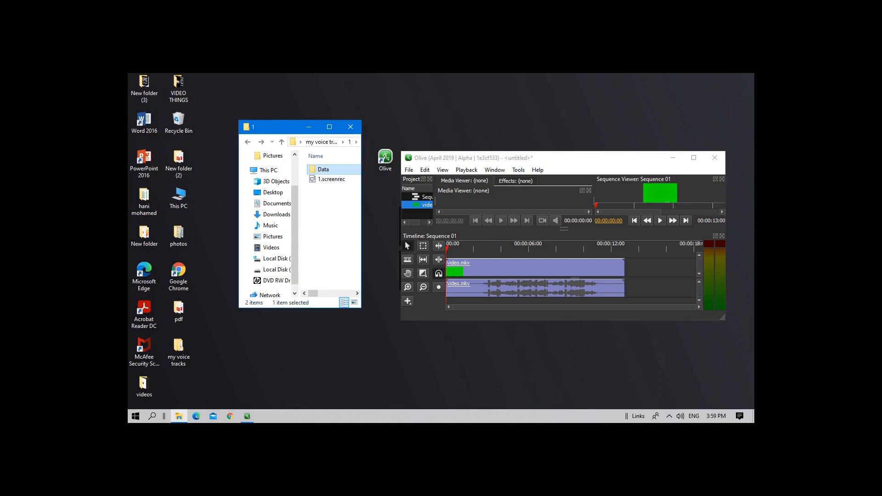
key("Return")
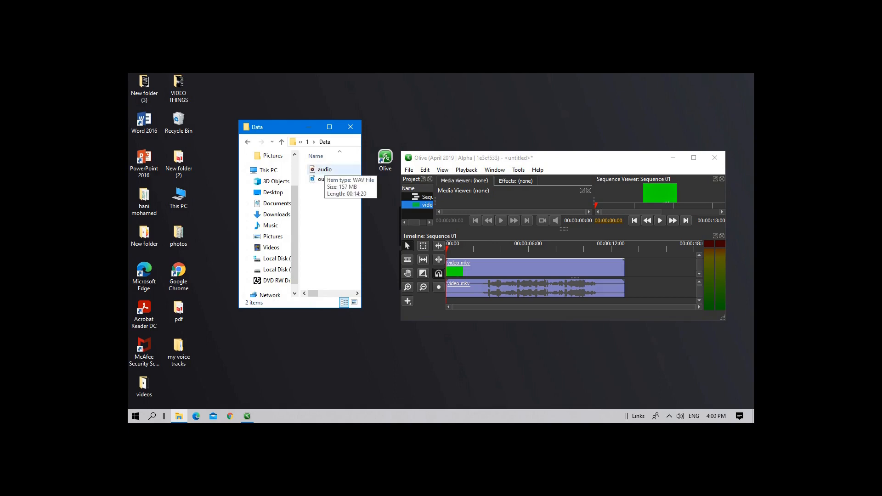
left_click(247, 142)
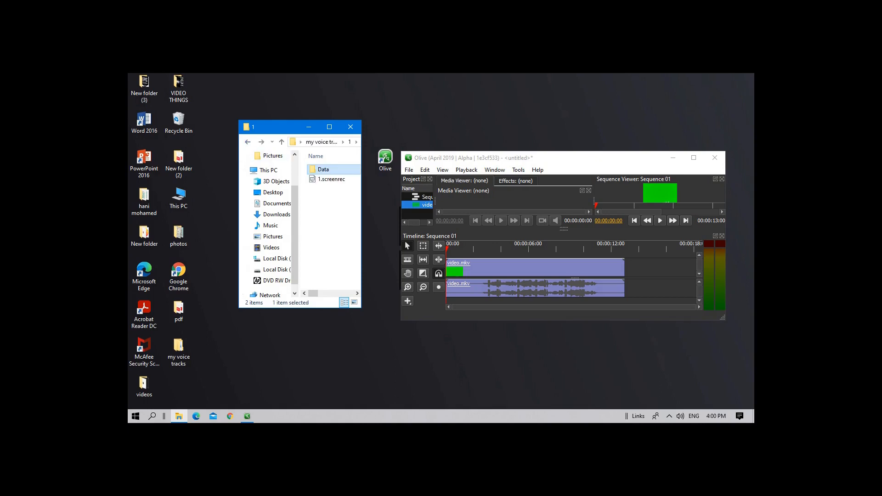
double_click(323, 169)
Add the audio and output.1 files from the Data folder to the timeline directly after video.mkv, and maximize the editor again.
left_click_drag(325, 170, 651, 269)
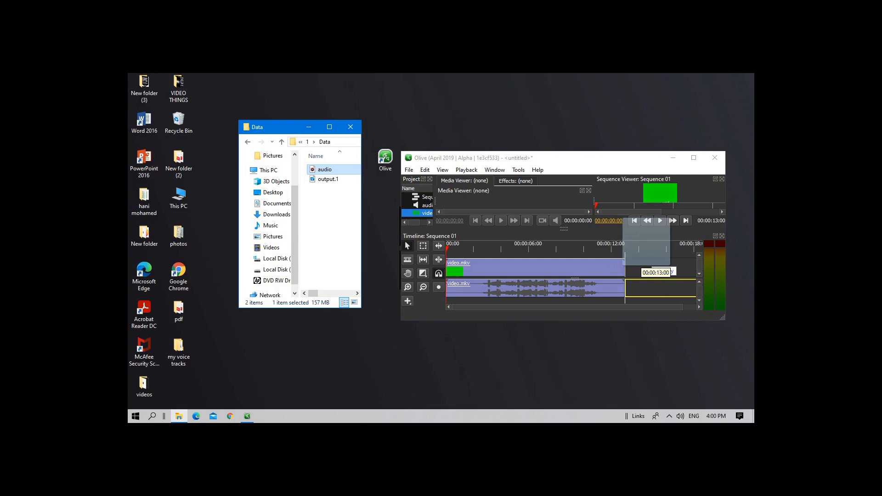
left_click_drag(651, 270, 651, 270)
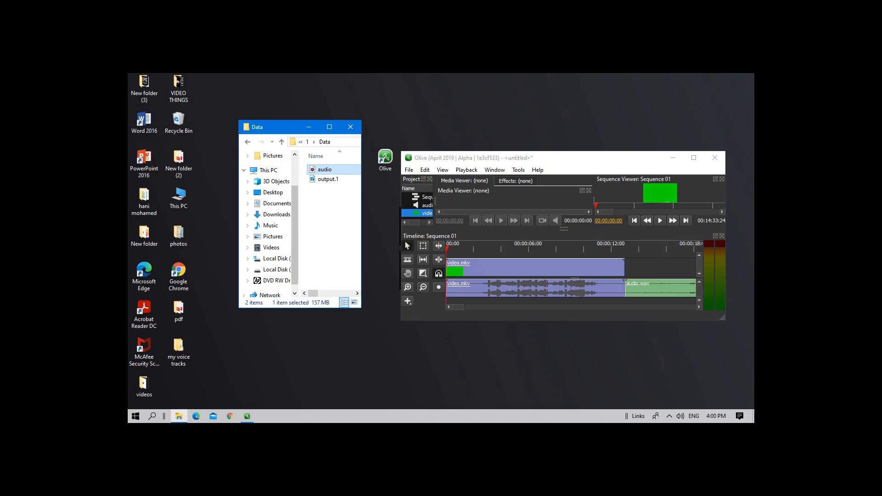
left_click_drag(324, 180, 658, 300)
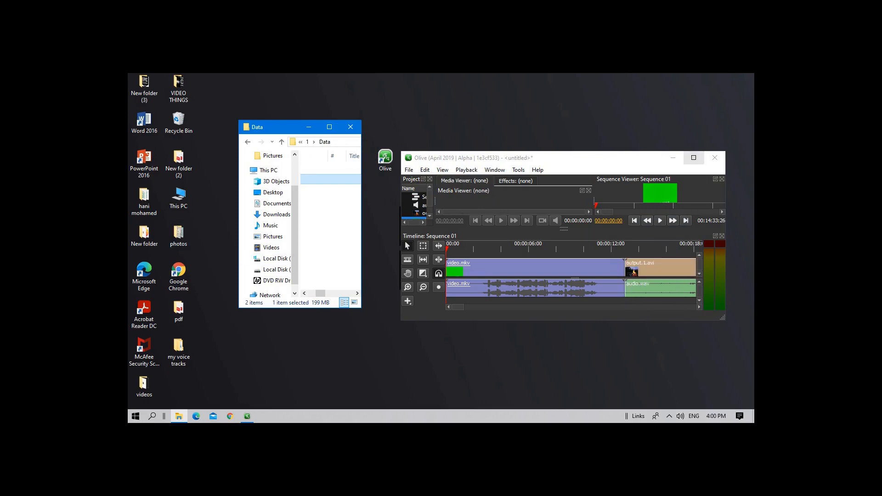
left_click(693, 157)
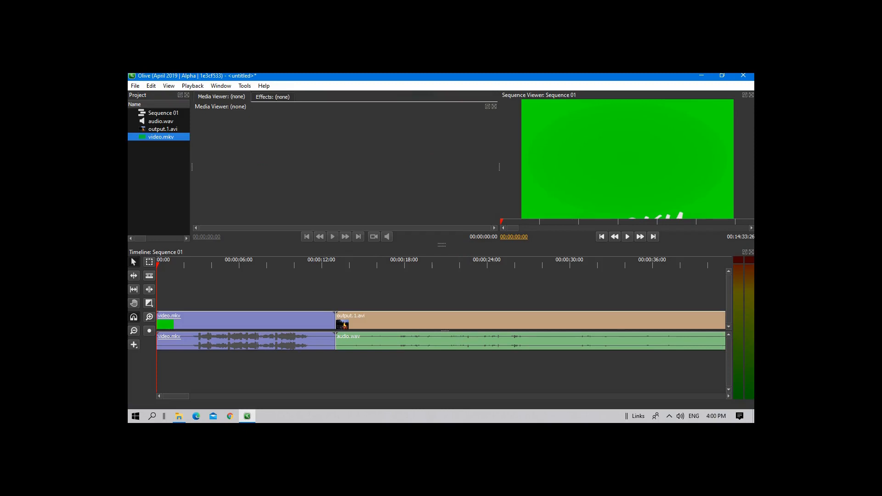
Move the output.1.avi and audio.wav clips about one second later, leaving a gap after video.mkv.
mouse_move(354, 322)
left_mouse_down()
mouse_move(378, 322)
mouse_move(353, 322)
left_mouse_up()
left_click_drag(414, 322, 430, 322)
left_click_drag(380, 338, 406, 338)
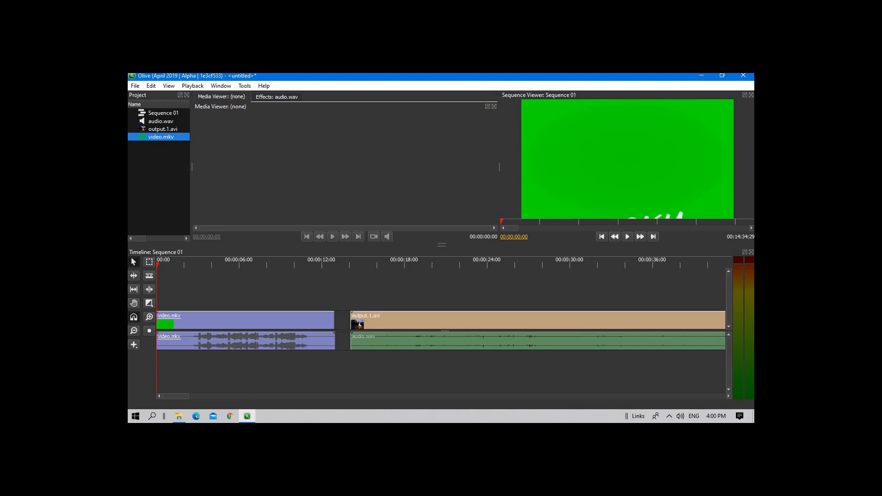
Import the maxresdefault image from the VIDEO THINGS folder into the project.
left_click(135, 85)
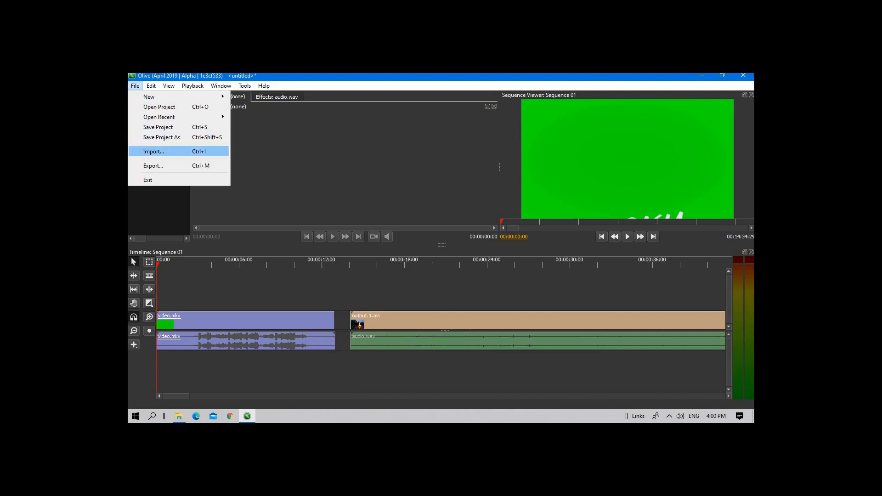
left_click(145, 152)
scroll(432, 227, "down", 1)
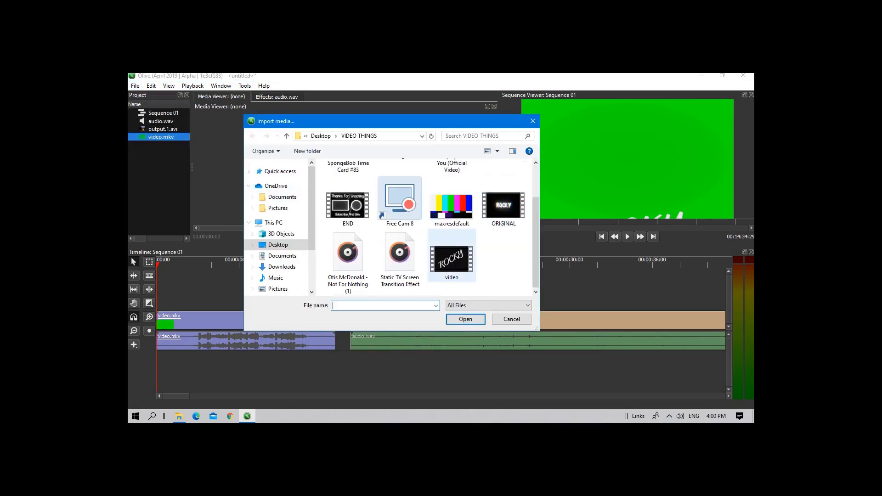
double_click(451, 204)
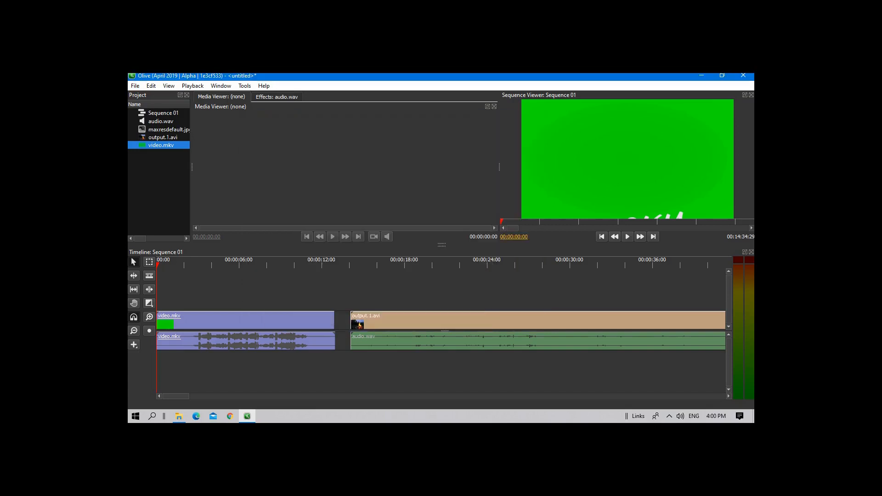
Move output.1.avi further along the timeline and insert the maxresdefault image directly after video.mkv.
left_click(168, 130)
left_click_drag(168, 129, 321, 297)
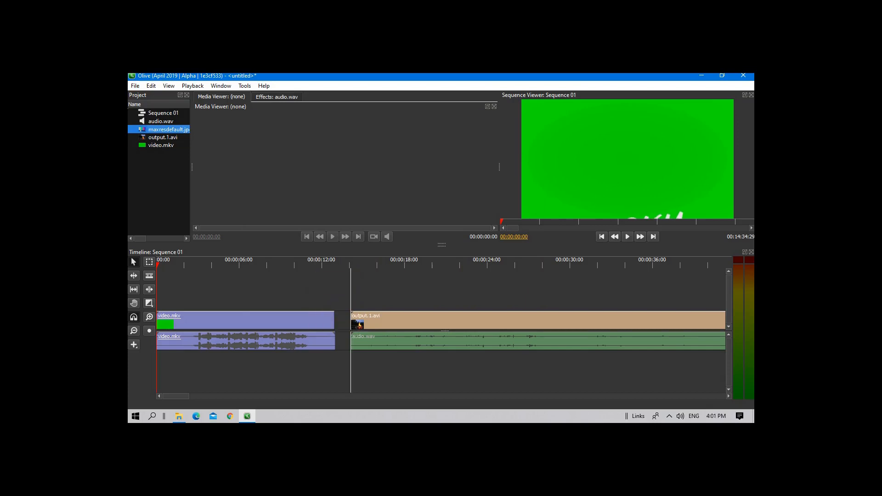
left_click_drag(355, 322, 382, 322)
left_click_drag(163, 129, 396, 319)
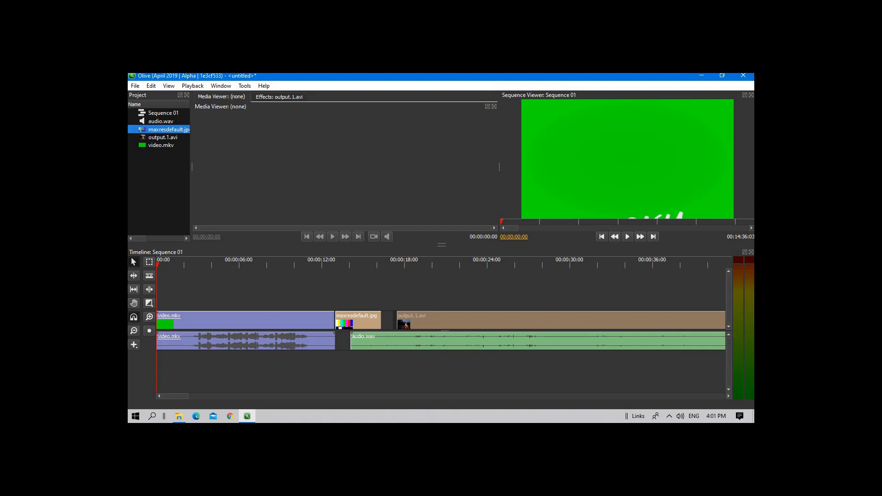
Trim the maxresdefault image to end where audio.wav starts, and move output.1.avi back directly against it.
left_click_drag(381, 321, 366, 326)
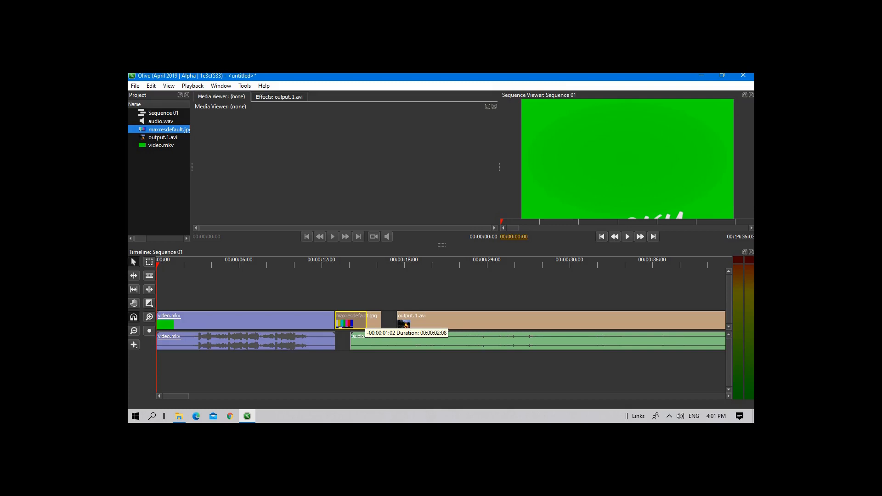
left_click_drag(366, 325, 351, 326)
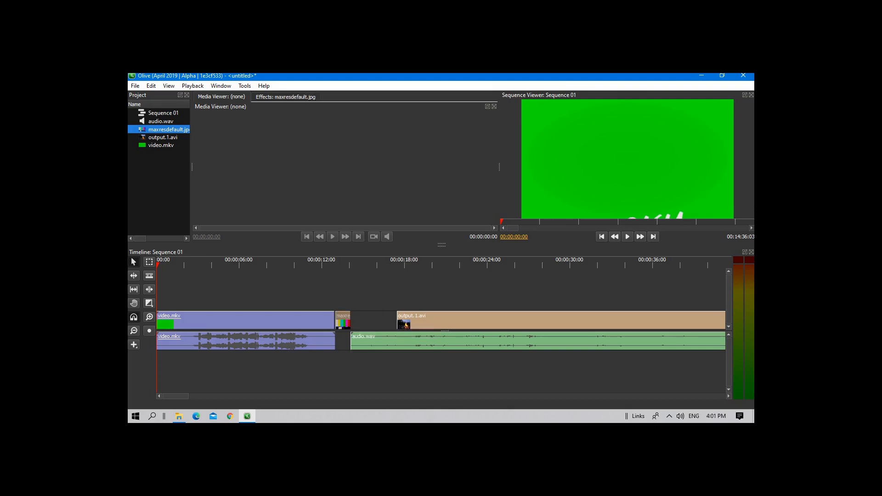
left_click_drag(431, 324, 385, 327)
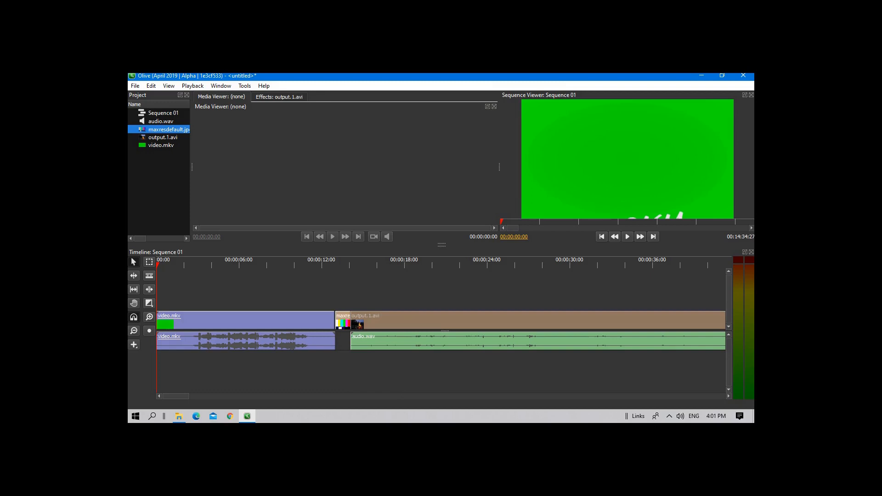
Examine where the output.1.avi and audio.wav clips end on the timeline, and return to the sequence start.
left_click_drag(176, 396, 712, 395)
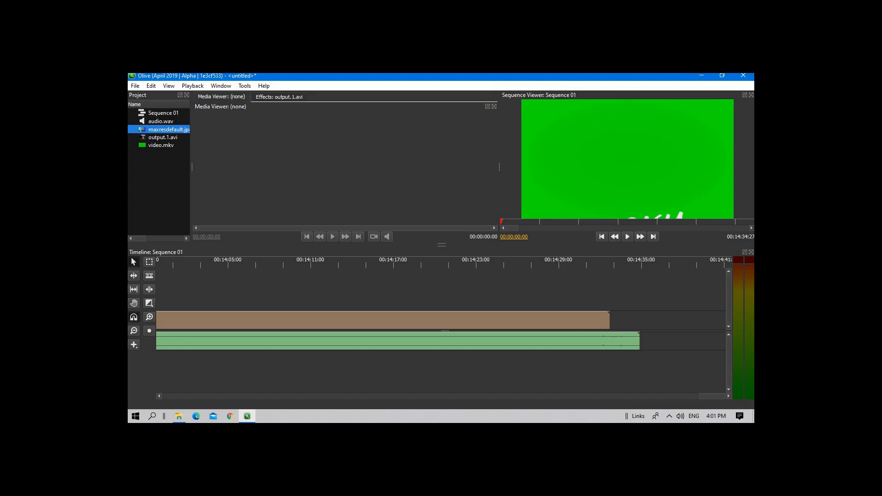
left_click_drag(609, 320, 609, 321)
left_click_drag(712, 396, 410, 396)
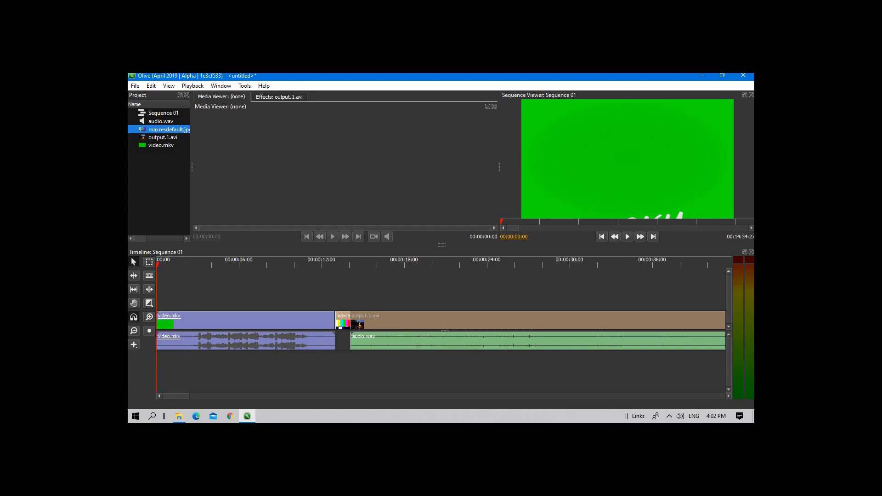
Import the Static TV Screen Transition Effect sound and place it in the audio gap directly after video.mkv.
left_click(135, 85)
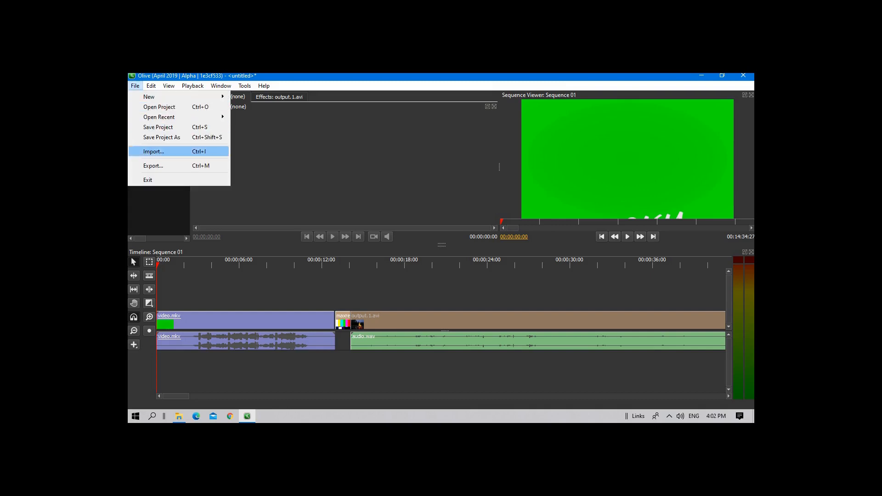
left_click(142, 152)
scroll(399, 202, "down", 1)
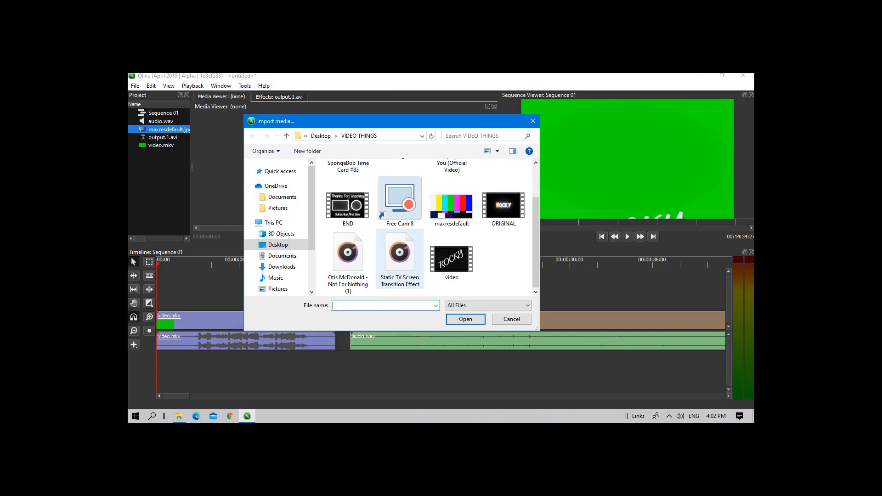
double_click(391, 281)
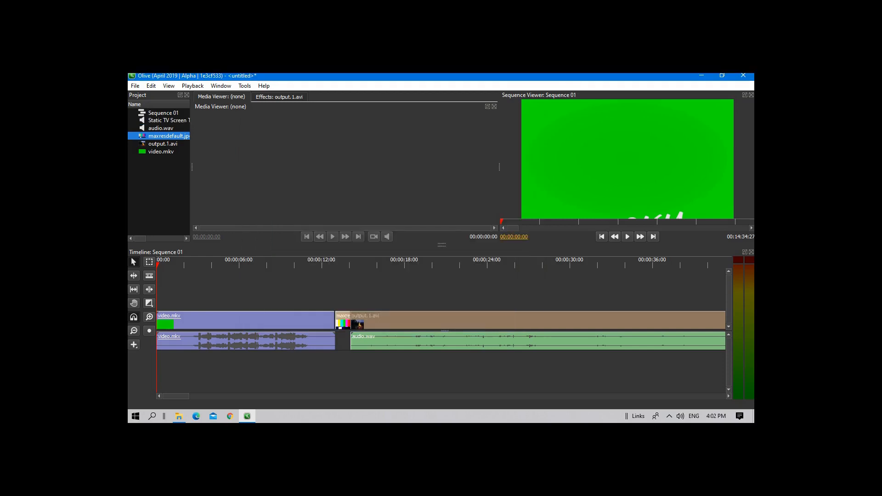
left_click_drag(165, 119, 343, 341)
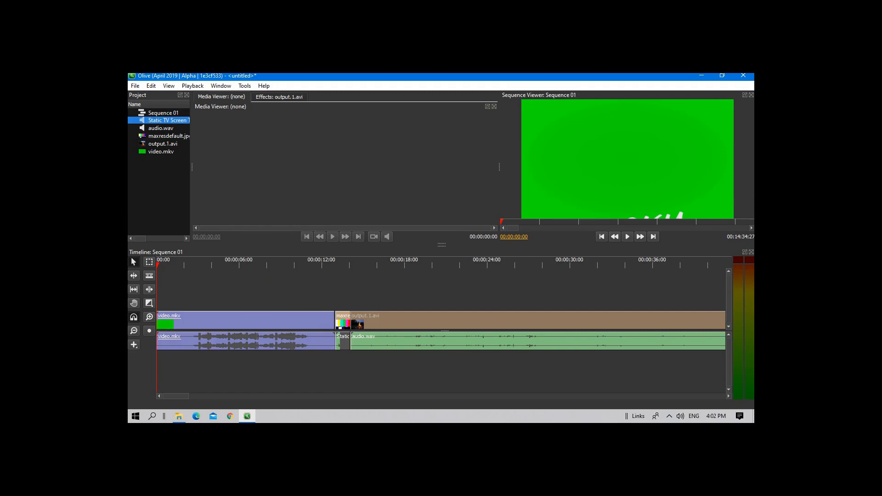
Play the passage from the end of video.mkv through the maxresdefault image into output.1.avi to check the transition.
left_click(347, 371)
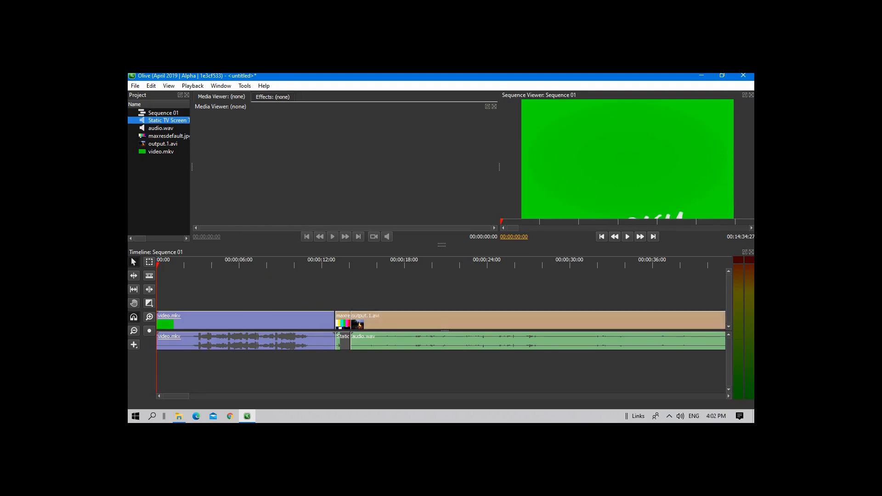
left_click_drag(157, 265, 325, 265)
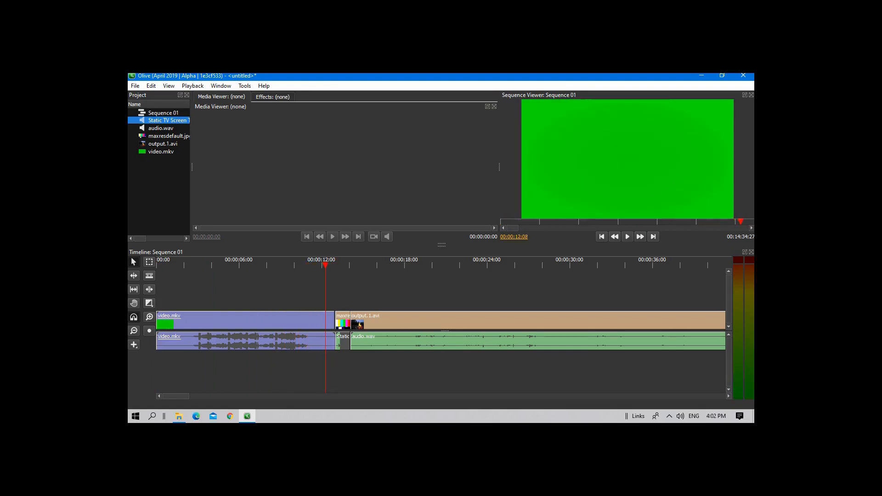
key("space")
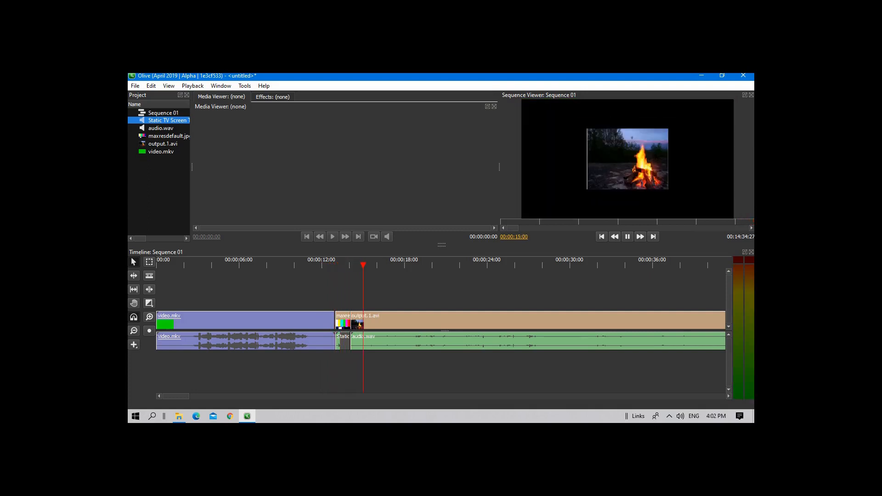
key("space")
left_click_drag(371, 265, 344, 265)
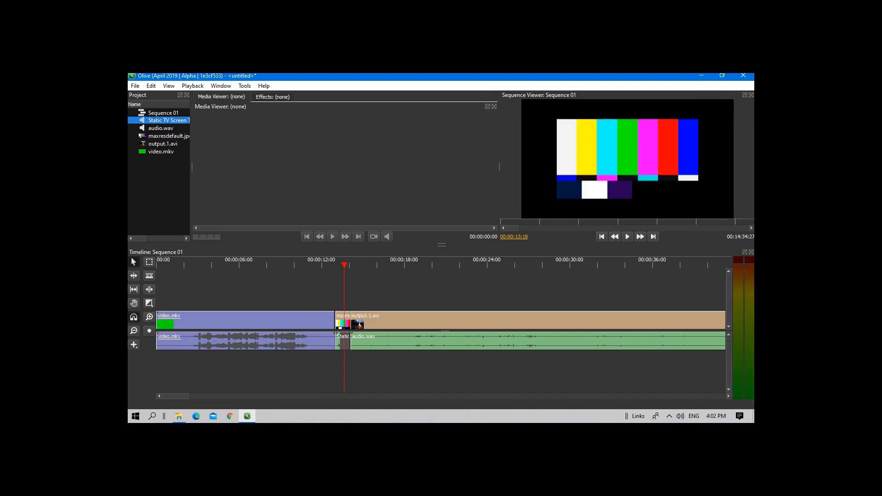
left_click_drag(344, 265, 335, 265)
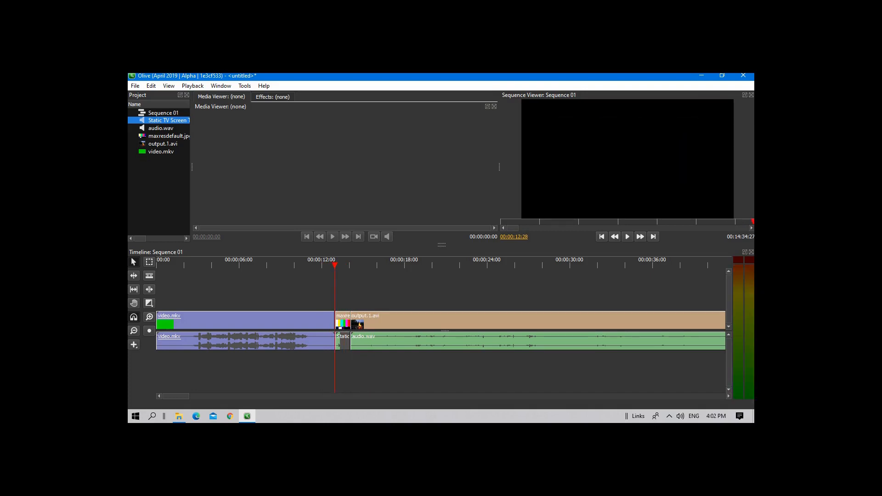
key("space")
key("space")
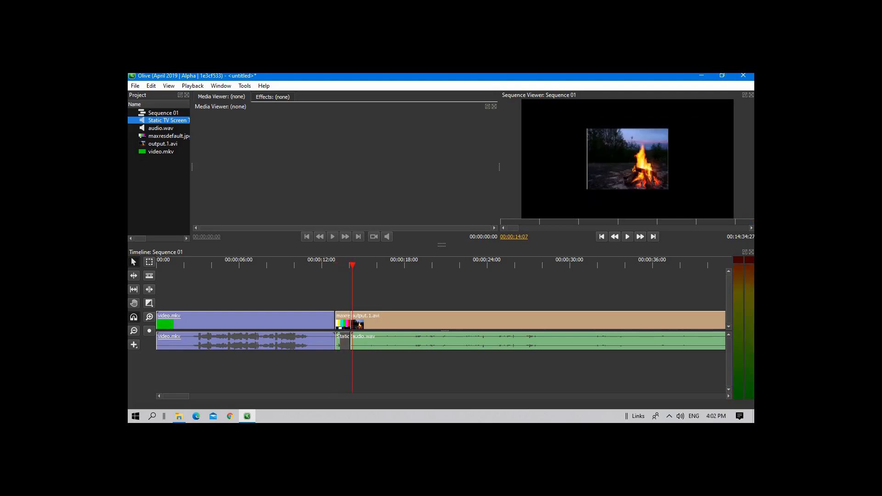
Move the playhead to 00:00:33:06 and preview output.1.avi, maxresdefault.jpg, audio.wav and the Static TV Screen sound from the project one by one.
left_click_drag(352, 265, 614, 265)
left_click_drag(176, 396, 515, 396)
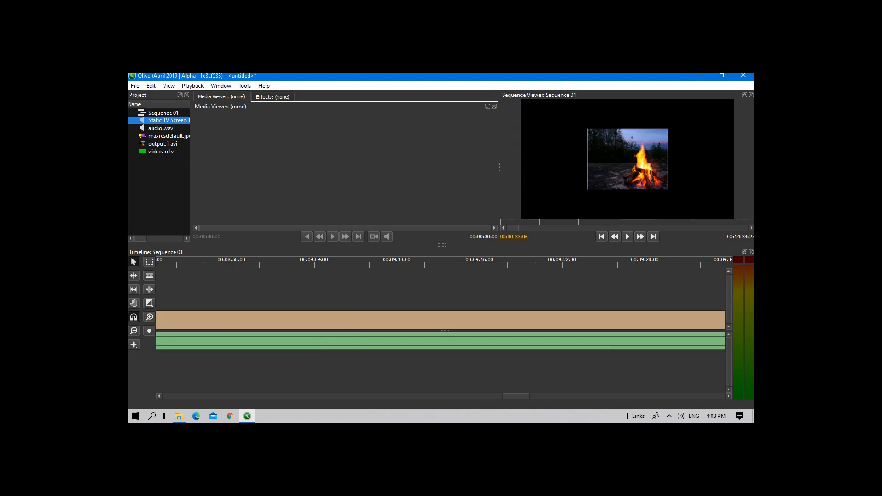
double_click(163, 143)
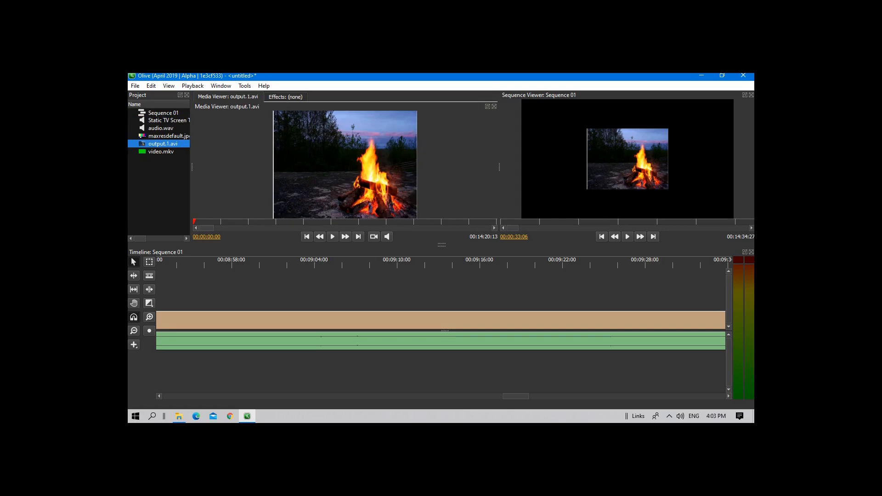
double_click(168, 136)
double_click(161, 128)
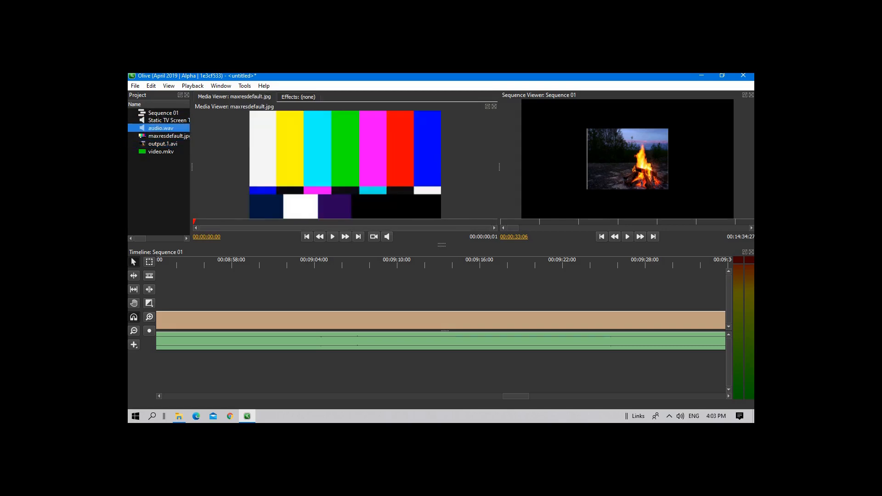
key("space")
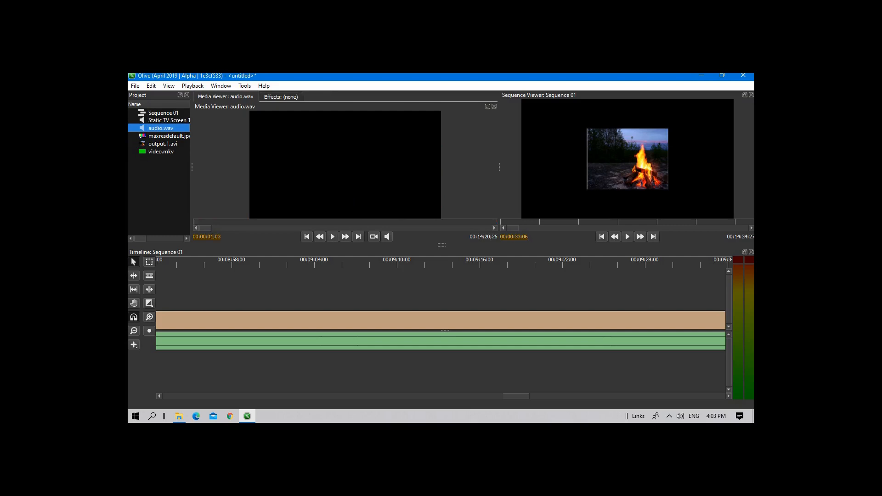
double_click(168, 120)
key("space")
key("space")
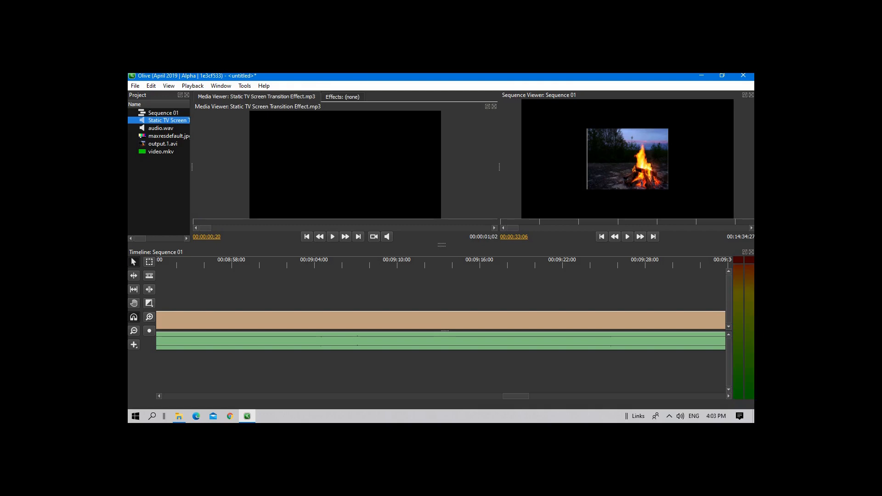
Scale the output.1.avi clip up proportionally in the sequence picture until it nearly fills the frame's height.
left_click_drag(516, 396, 568, 396)
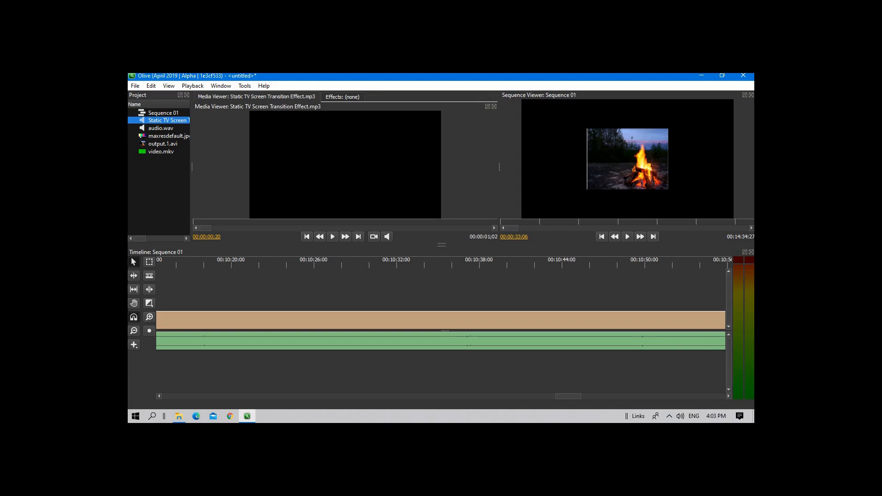
left_click(518, 317)
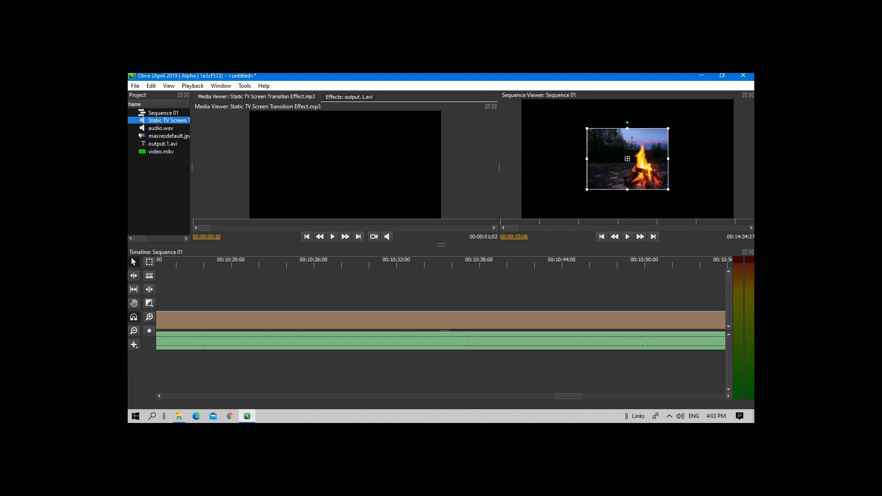
left_click_drag(668, 189, 703, 216)
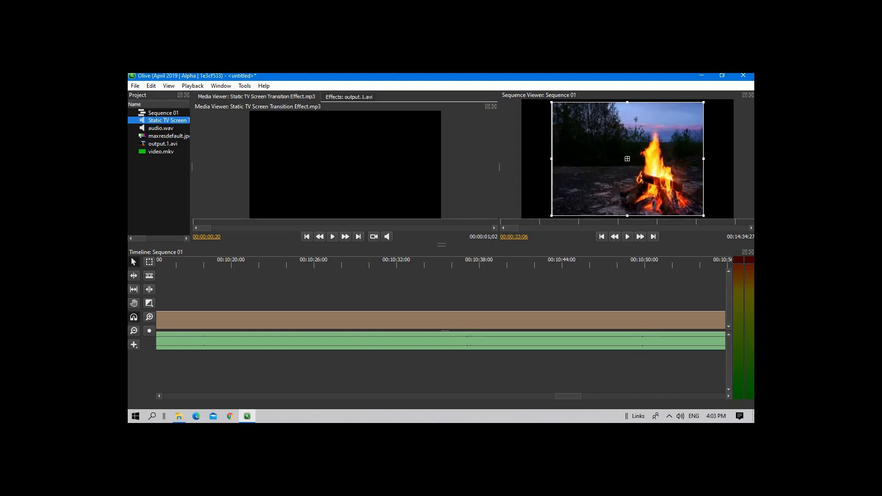
Align the end of output.1.avi with the end of audio.wav, and extend its start back to the maxresdefault image.
left_click_drag(569, 396, 712, 396)
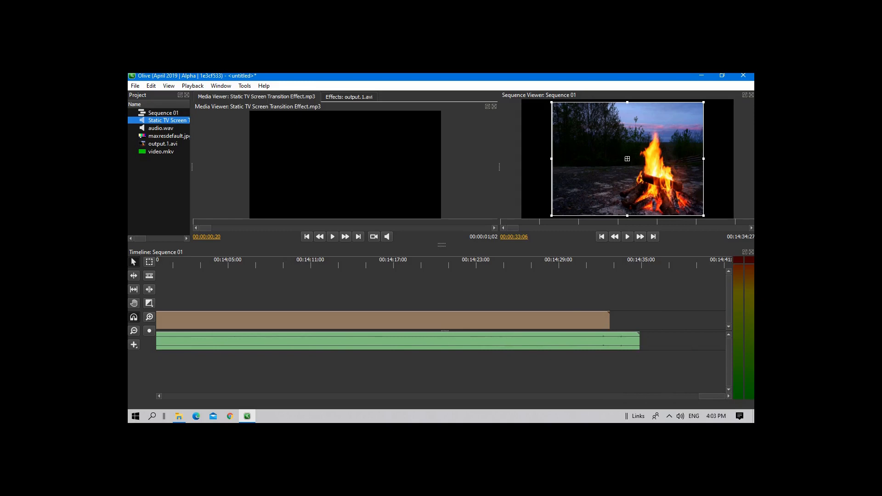
left_click_drag(609, 320, 639, 321)
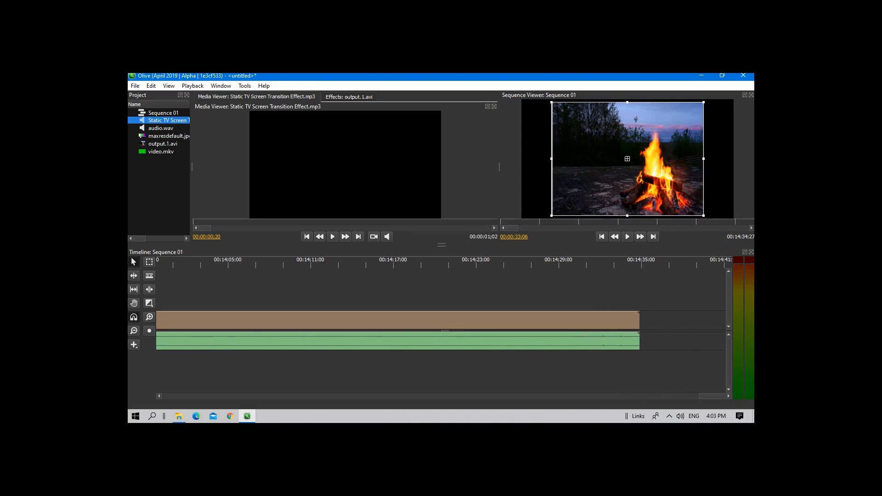
scroll(441, 320, "up", 20)
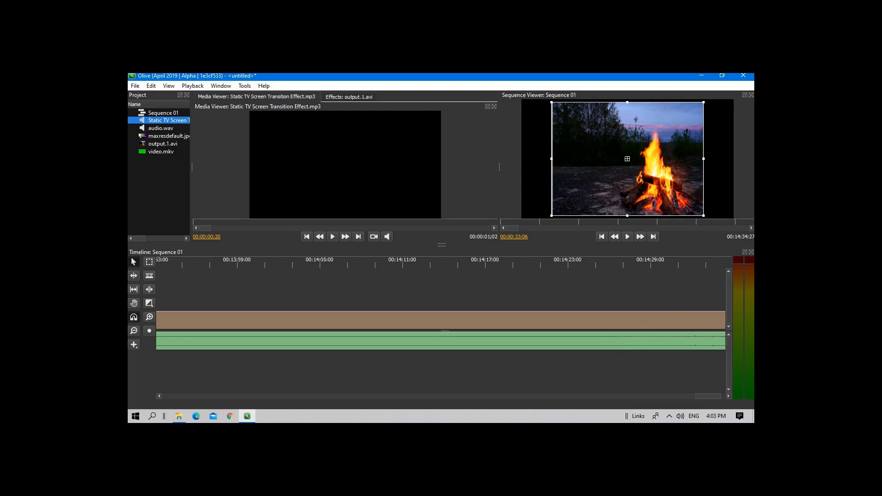
scroll(441, 320, "up", 20)
scroll(441, 320, "up", 3)
left_click_drag(684, 396, 176, 396)
left_click_drag(381, 324, 351, 327)
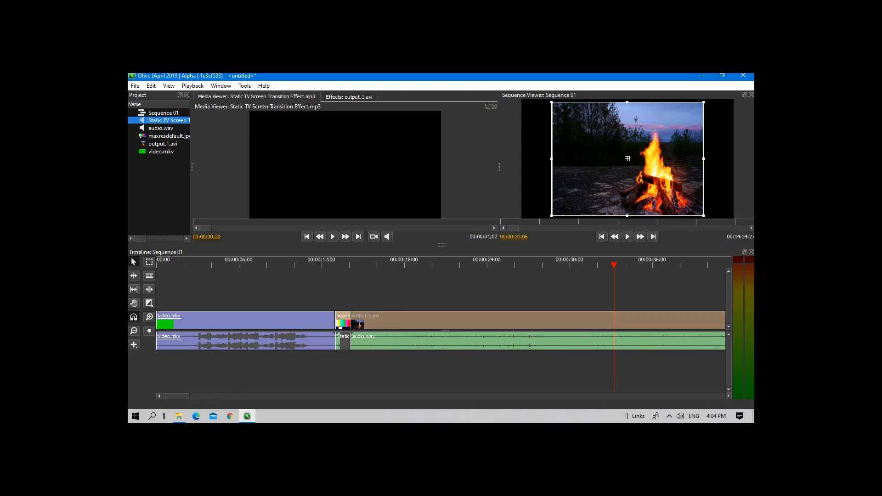
Import END.mkv from the VIDEO THINGS folder and place it directly after output.1.avi and audio.wav at the end of the sequence.
scroll(441, 331, "right", 8)
left_click_drag(179, 396, 711, 396)
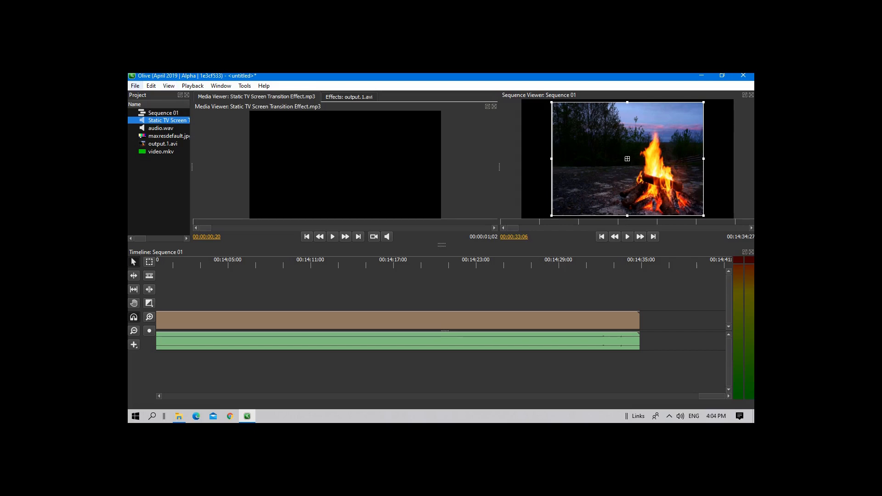
left_click(135, 85)
key("Up")
key("Down")
key("Down")
key("Up")
key("Return")
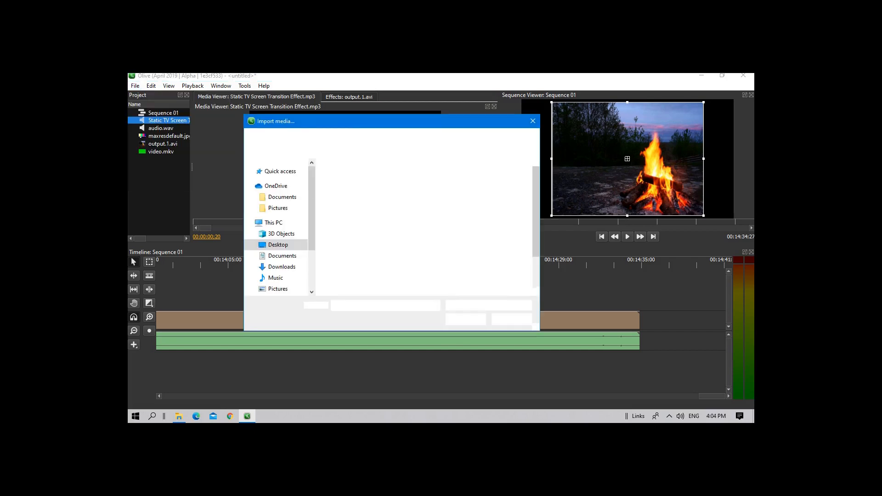
scroll(400, 230, "down", 1)
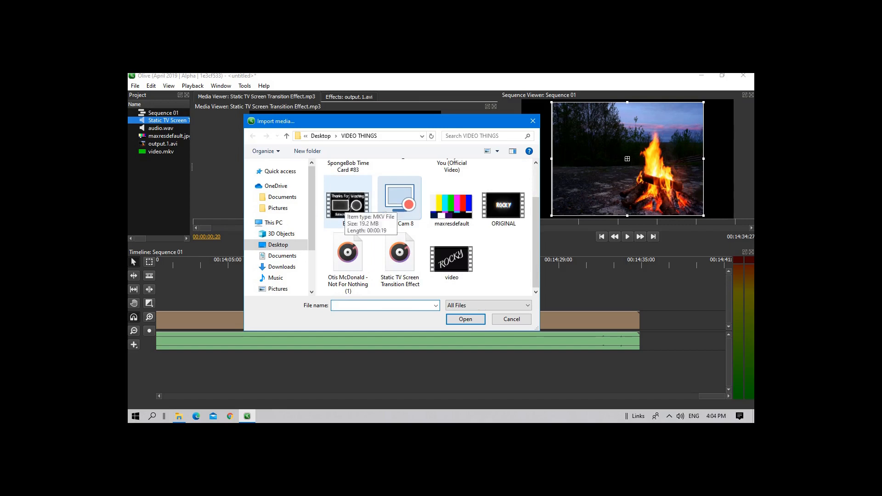
double_click(347, 204)
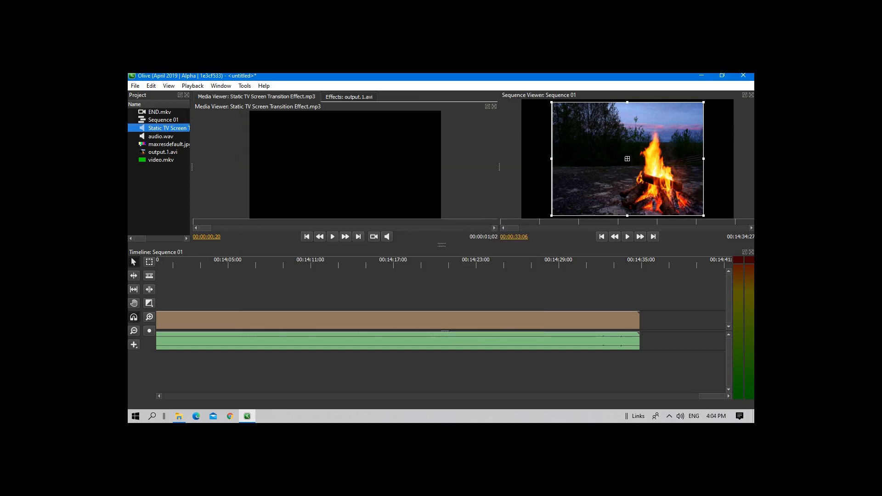
left_click_drag(159, 112, 658, 316)
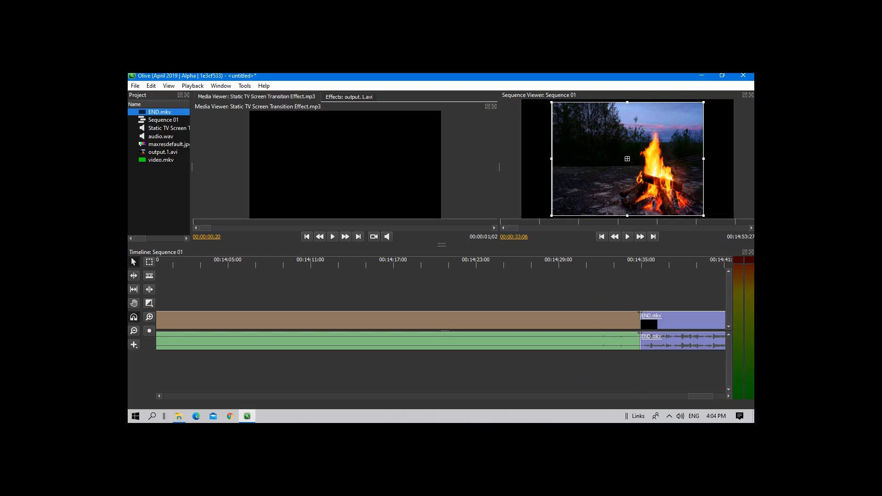
Check the END.mkv clip's place at the end of the timeline and preview the END.mkv source through its closing titles.
scroll(441, 331, "left", 5)
scroll(441, 331, "left", 3)
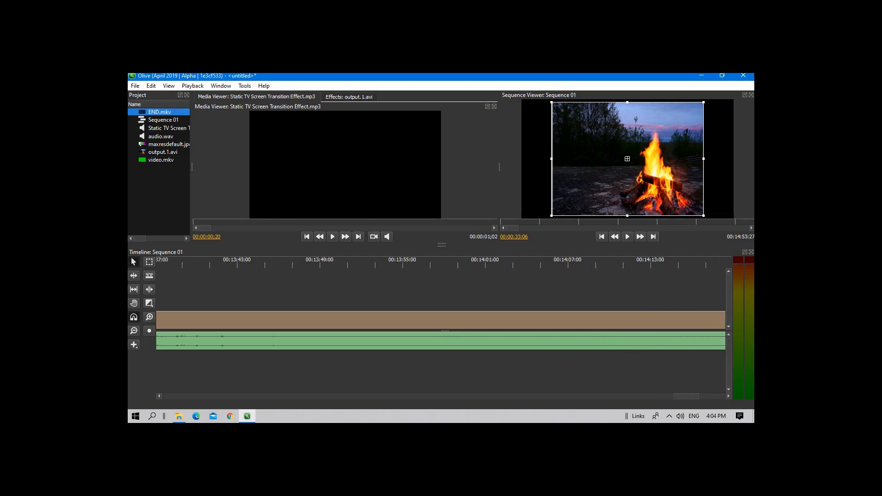
scroll(441, 330, "right", 4)
scroll(441, 330, "right", 6)
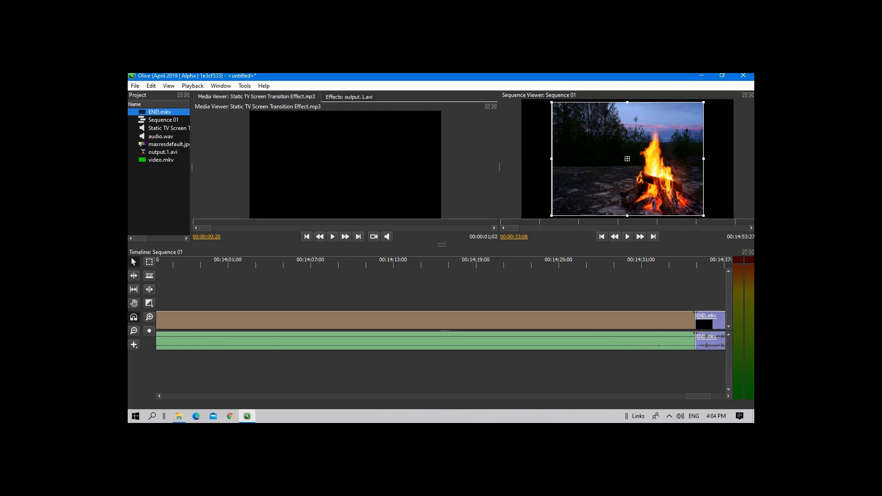
left_click(665, 321)
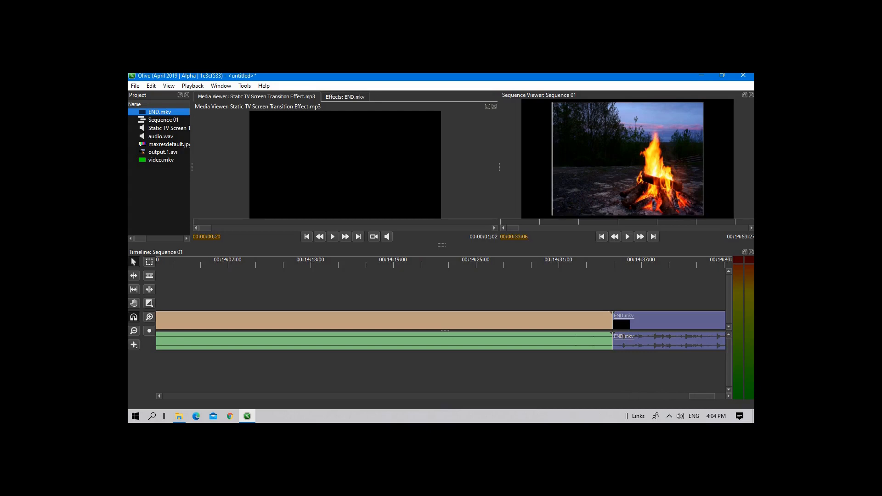
left_click(332, 236)
double_click(159, 112)
key("space")
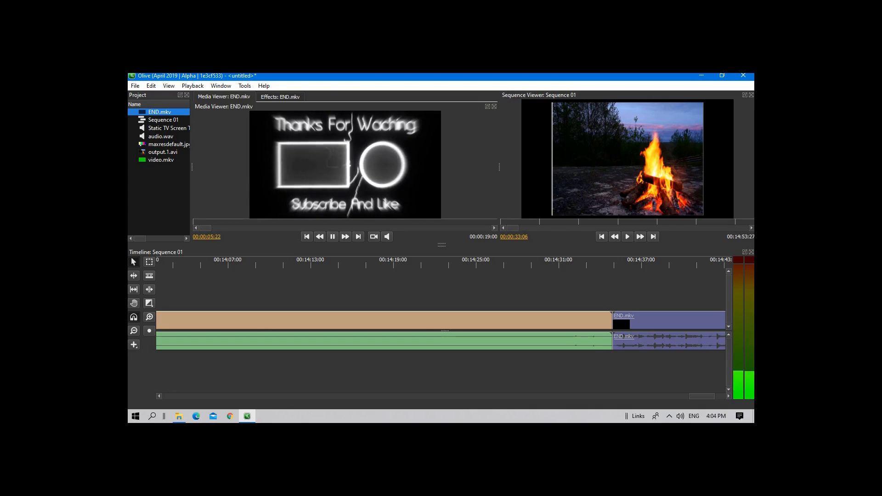
key("space")
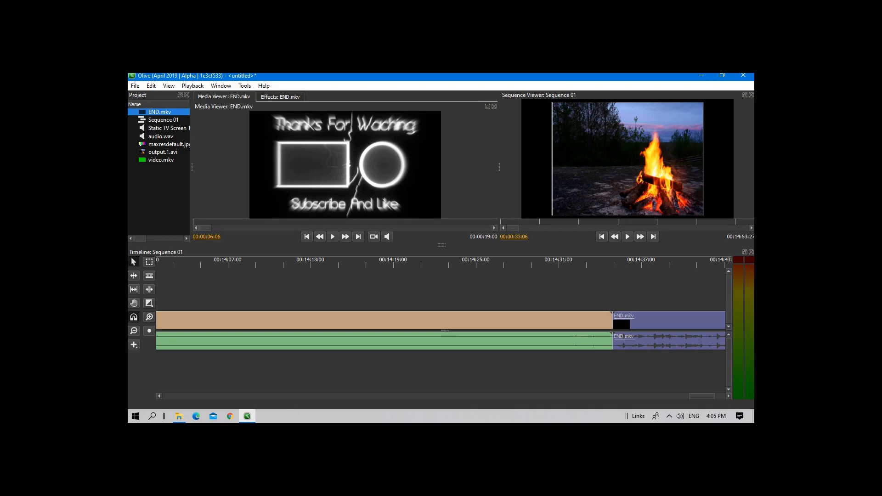
Open the export settings for Sequence 01 and change the video's Quality (CRF) to 2.
left_click(135, 86)
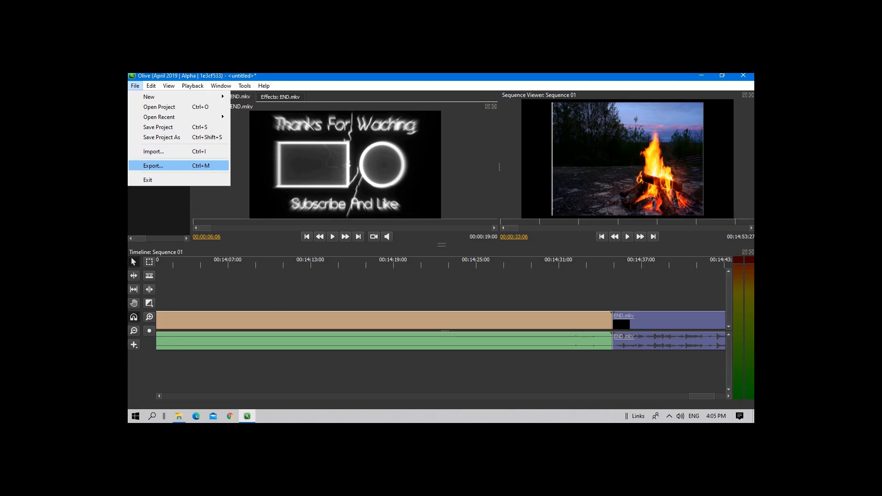
left_click(154, 166)
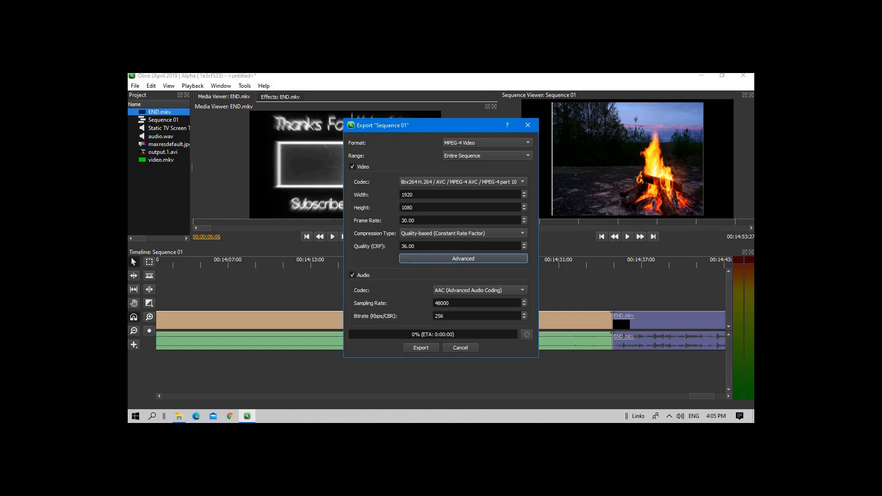
left_click_drag(416, 246, 399, 247)
type("2")
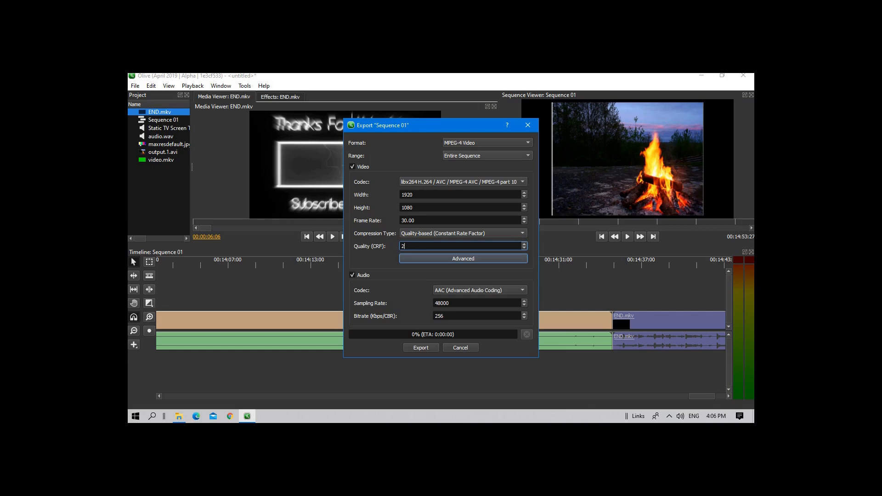